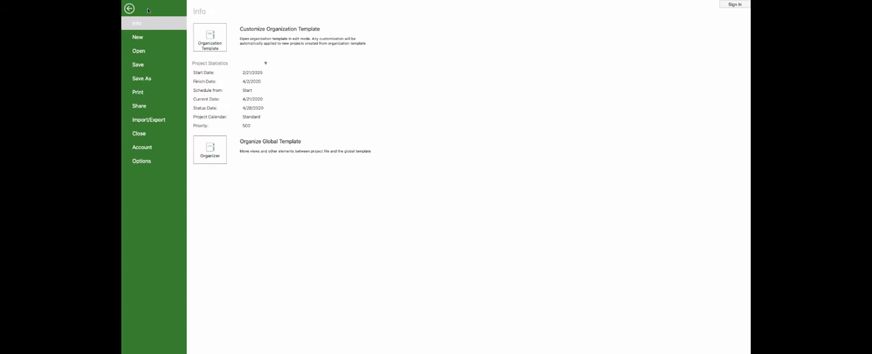
Create a blank project and enter "Office 365 Transition" as its first task.
click(137, 37)
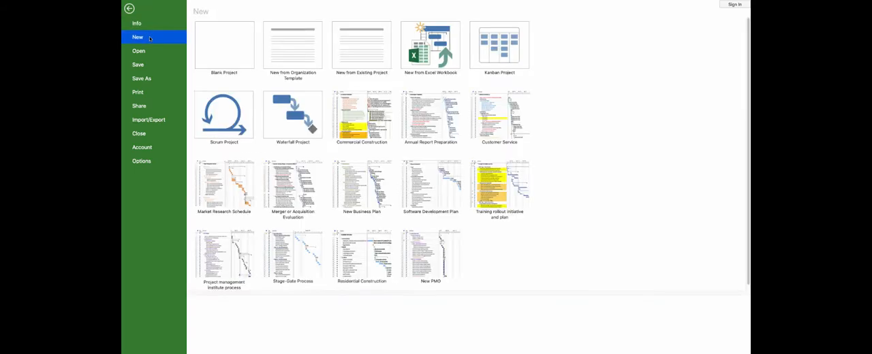
click(229, 54)
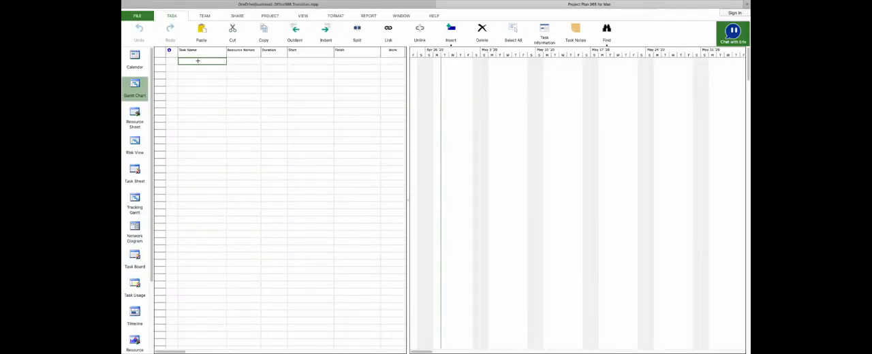
text(Office 365)
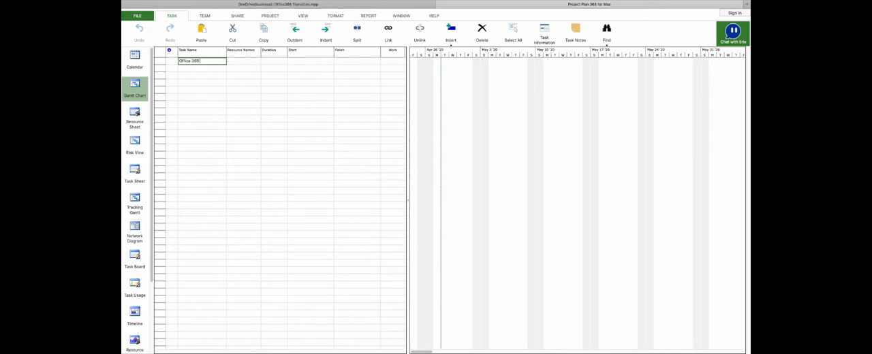
text( Transition)
key(Return)
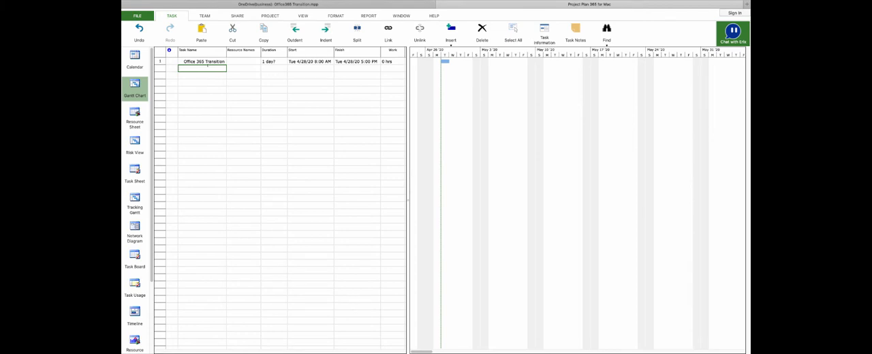
Add the tasks "Preparation", "Execution" and "Closeout" below Office 365 Transition.
text(Preperation)
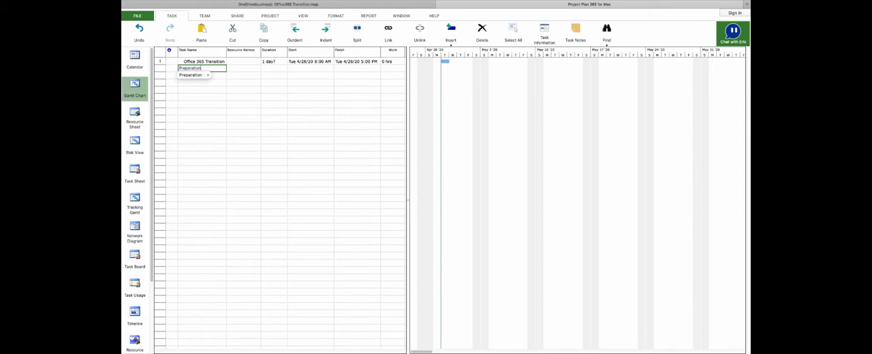
click(190, 75)
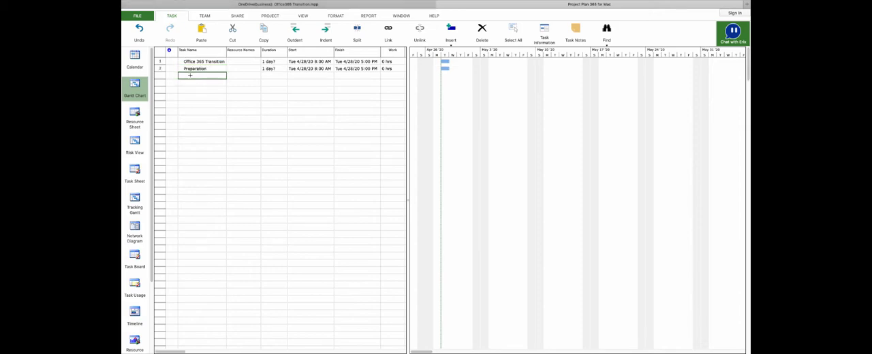
text(Execution)
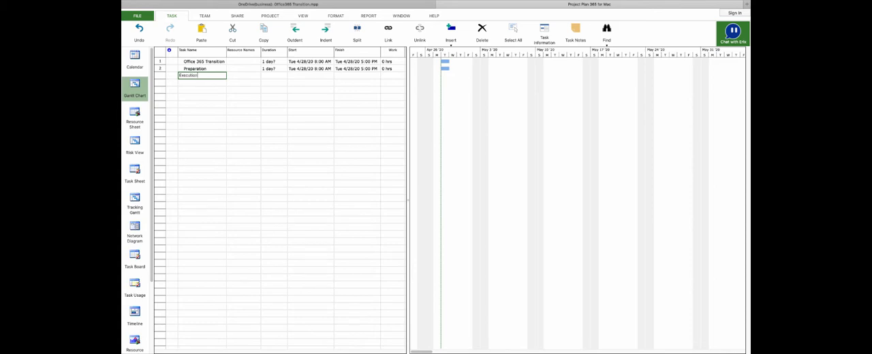
key(Return)
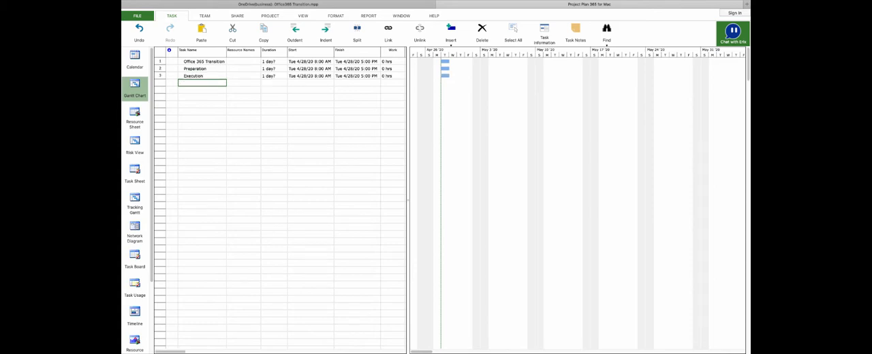
text(Closeout)
key(Return)
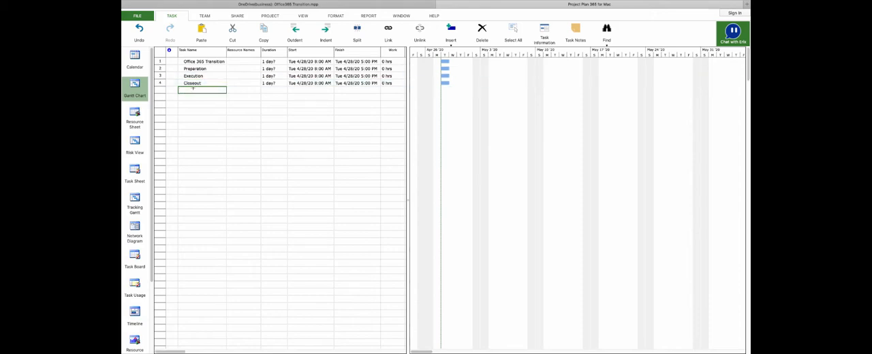
Indent the Preparation, Execution and Closeout tasks one level so they become subtasks of Office 365 Transition.
click(160, 75)
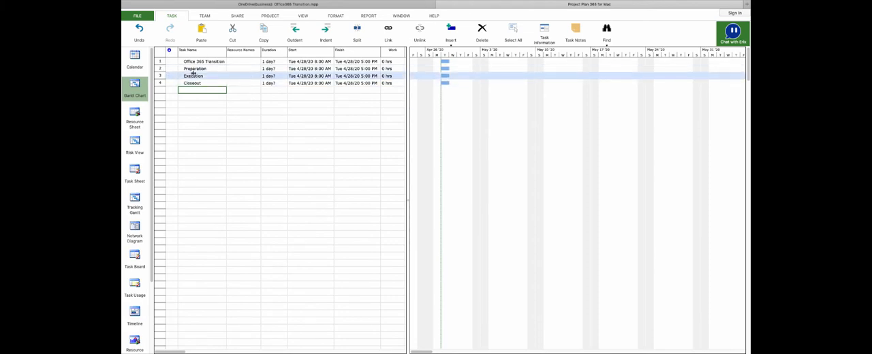
click(192, 69)
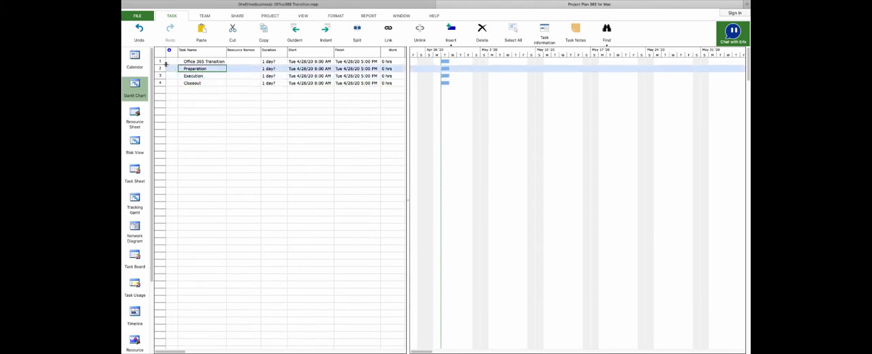
click(161, 68)
shift+click(160, 84)
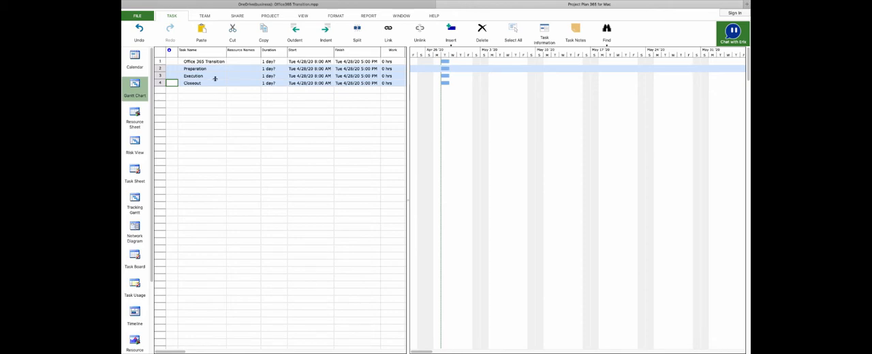
click(325, 34)
click(277, 103)
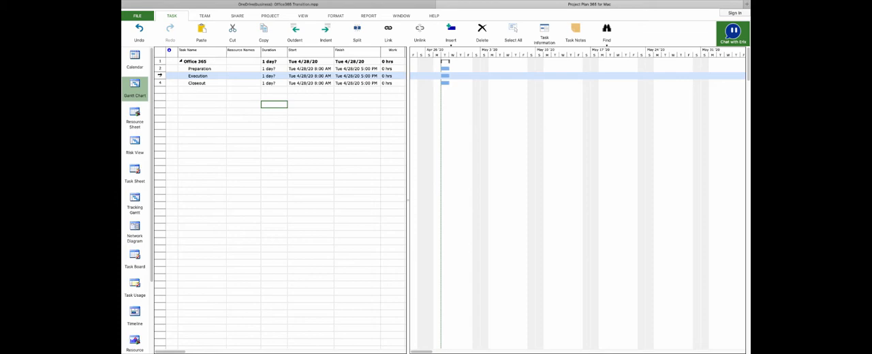
Insert a new task above Execution and name it "Kickoff Call".
right_click(160, 76)
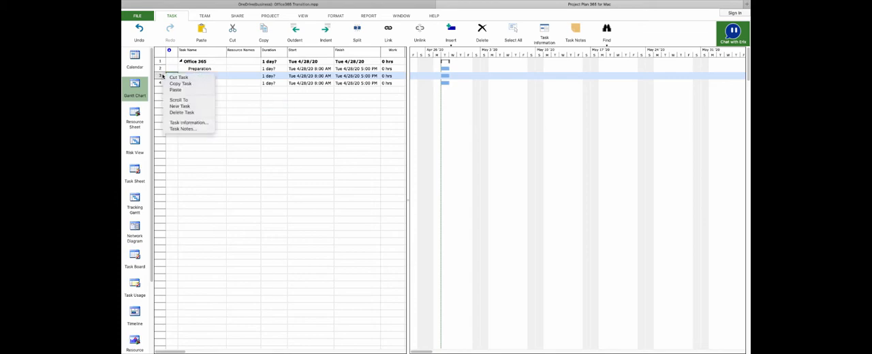
click(186, 107)
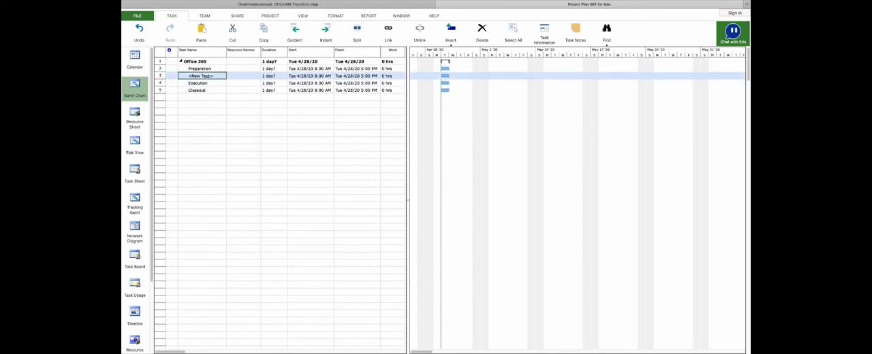
double_click(218, 77)
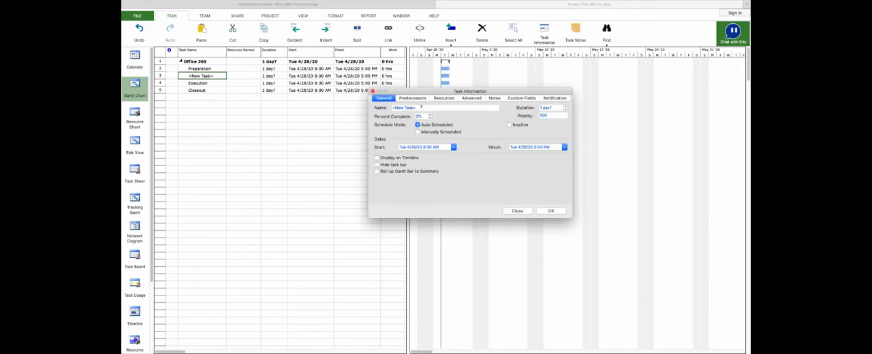
text(K)
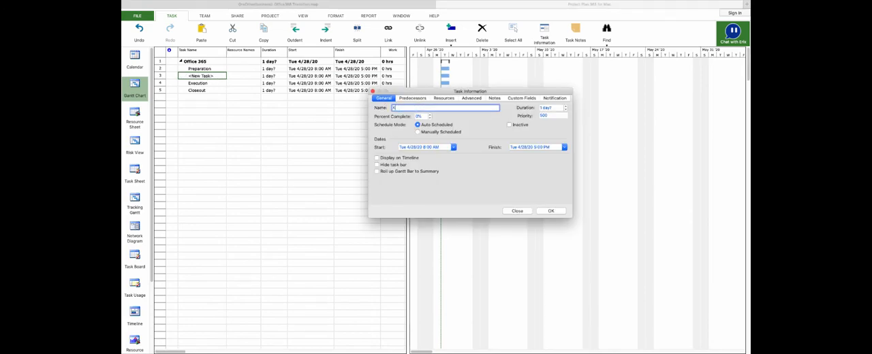
text(ickoff Call)
click(551, 211)
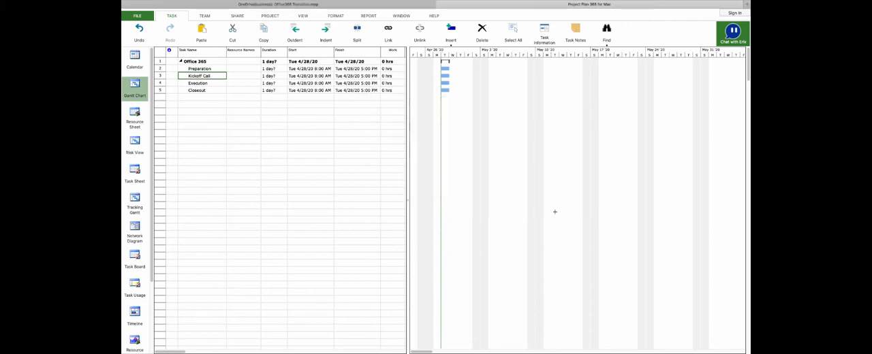
Indent Kickoff Call under Preparation and set its duration to 1 hr.
click(192, 75)
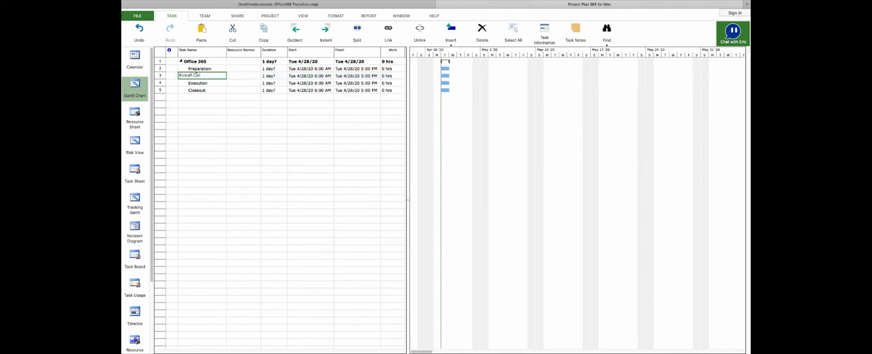
key(alt+shift+Right)
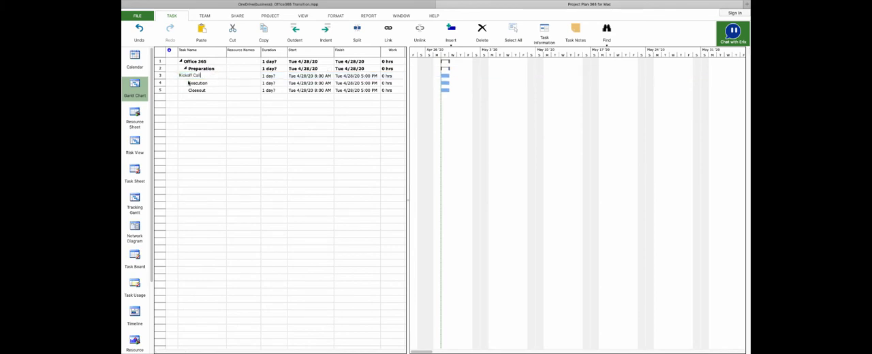
click(190, 83)
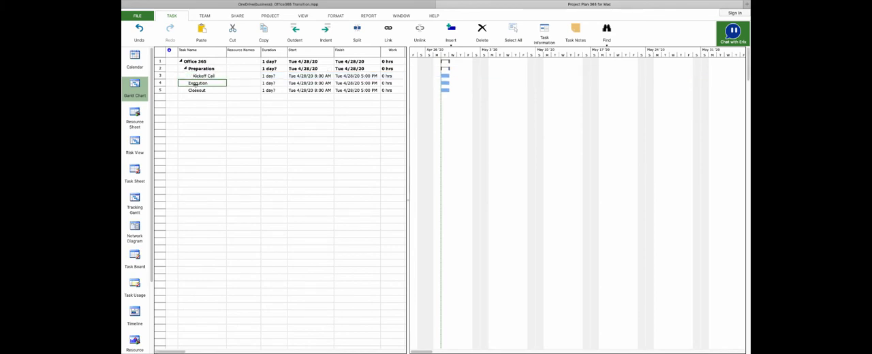
click(277, 75)
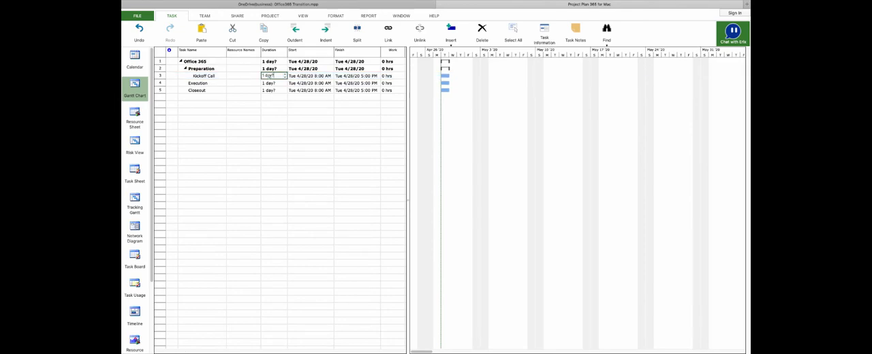
double_click(269, 76)
text(1hr)
key(Return)
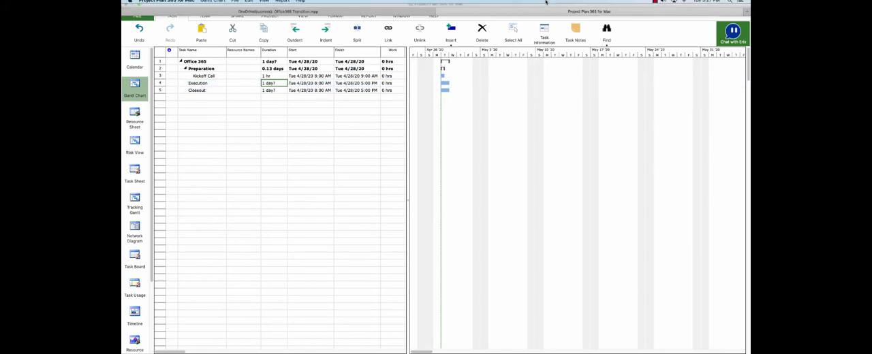
Insert 16 new tasks between Kickoff Call and Execution and name the first one "Document shared mailboxes etc".
drag(161, 83, 161, 192)
right_click(164, 168)
click(182, 199)
click(205, 83)
text(mailboxes etc)
key(Return)
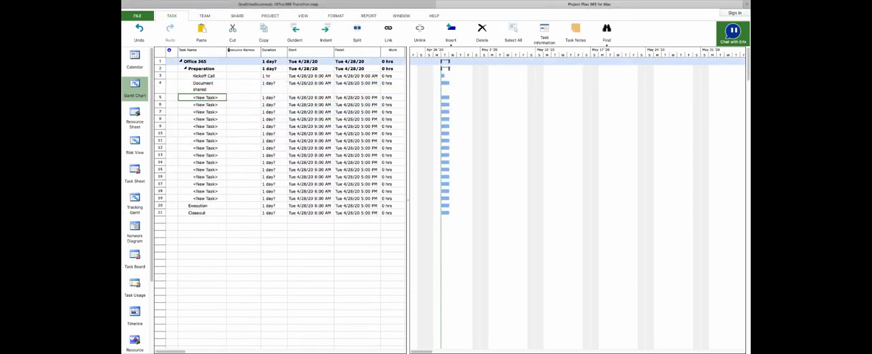
Name the next three placeholder tasks "Establish New Mailboxes with", "Deploy and setup migration tool" and "Configure Email Security".
text(Establish New Mailboxes with)
key(Return)
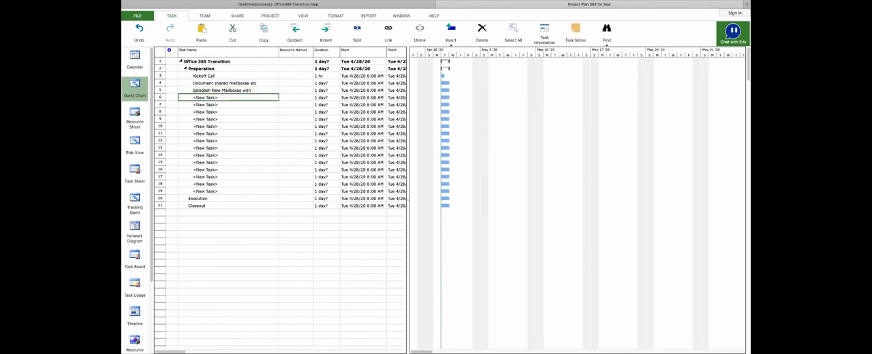
text(Deploy and setup migration tool)
key(Return)
text(Configure Email Security)
key(Return)
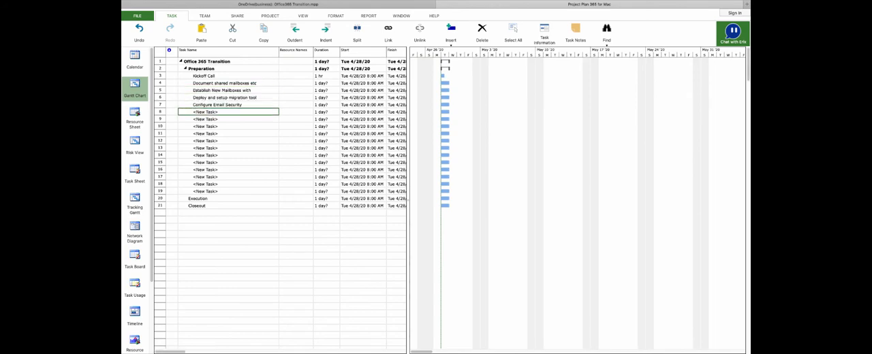
Name the following three placeholder tasks "Configure cloud backup", "Collect Creds" and "Deploy Outlook".
text(Configure cloud backup)
key(Return)
text(Collect Creds)
key(Return)
text(Deploy Outlook)
key(Return)
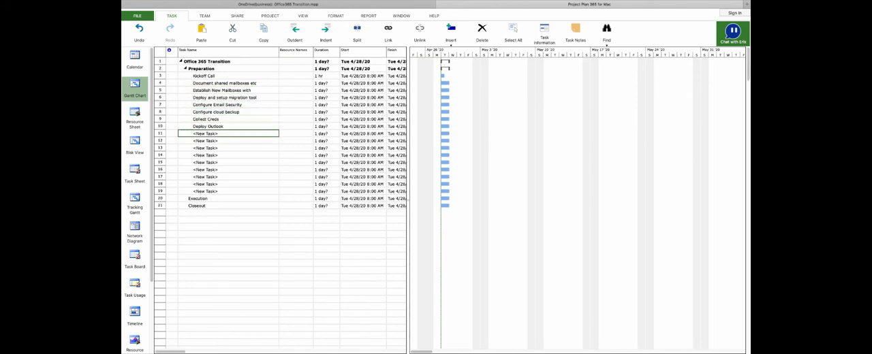
Name the two placeholder tasks after Deploy Outlook "Prep new tenant with lists and" and "Test new tenant".
text(Prep new tenant with lists and)
click(160, 97)
click(205, 141)
text(Test new tenant)
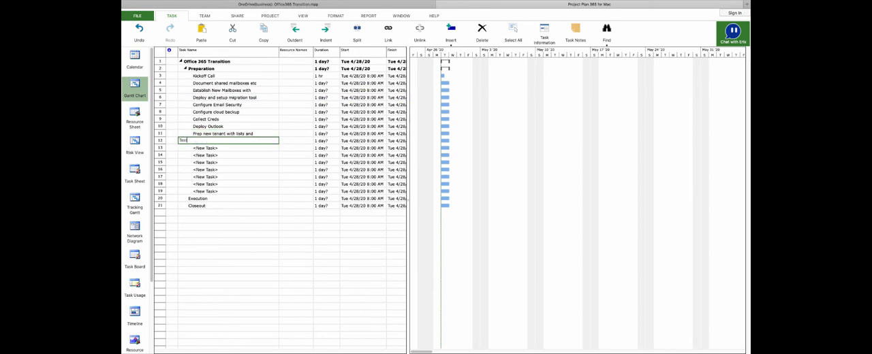
Delete the leftover placeholder tasks under Preparation and insert six new tasks between Execution and Closeout.
drag(161, 147, 160, 191)
key(Delete)
drag(160, 156, 160, 192)
key(Insert)
Name the first three new tasks after Execution "Migrate .com mx record", "Create SPF Records" and "Test Mail flow".
click(205, 155)
double_click(205, 156)
text(Migrate .com mx record)
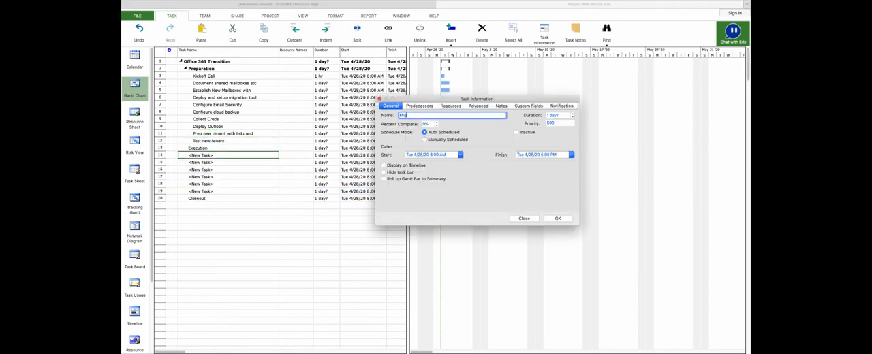
click(557, 218)
click(205, 163)
text(Create SPF Records)
key(Return)
text(Test Mail flow)
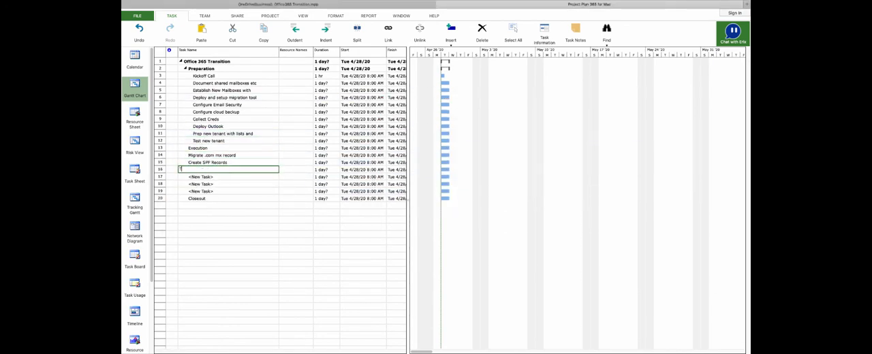
Indent the three named tasks under Execution and delete the remaining placeholder tasks above Closeout.
click(326, 32)
mouse_move(160, 155)
mouse_down()
mouse_move(160, 191)
mouse_move(161, 184)
mouse_up()
key(Delete)
Add the tasks "Cleanup", "User issue support" and "Decom" after Closeout and indent them as its subtasks.
click(202, 182)
text(Cleanup)
key(Return)
text(User issue support)
key(Return)
text(Decom)
click(326, 32)
Set the finish date of the Migrate .com mx record task to 5/20.
click(656, 4)
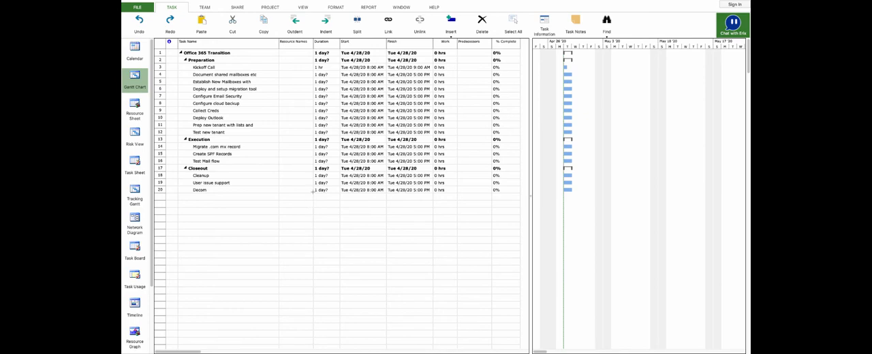
click(295, 166)
click(291, 148)
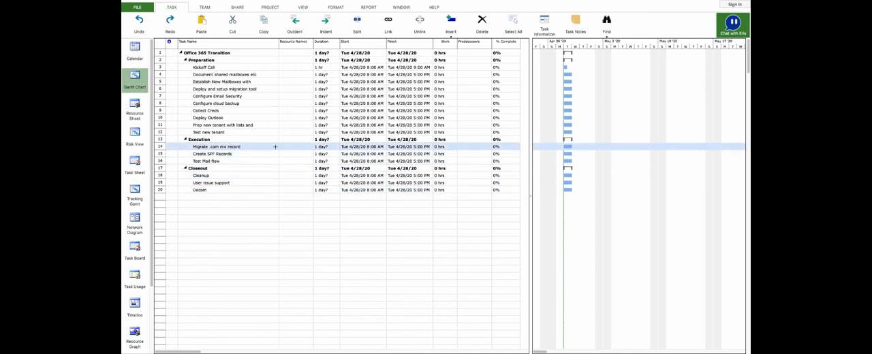
click(401, 148)
text(5/20)
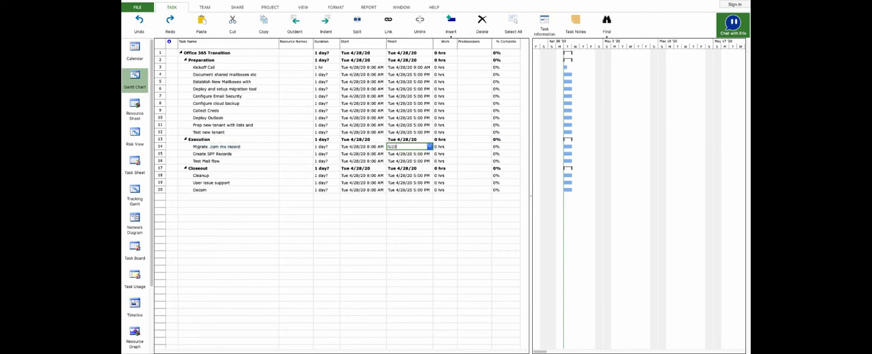
key(Up)
key(Down)
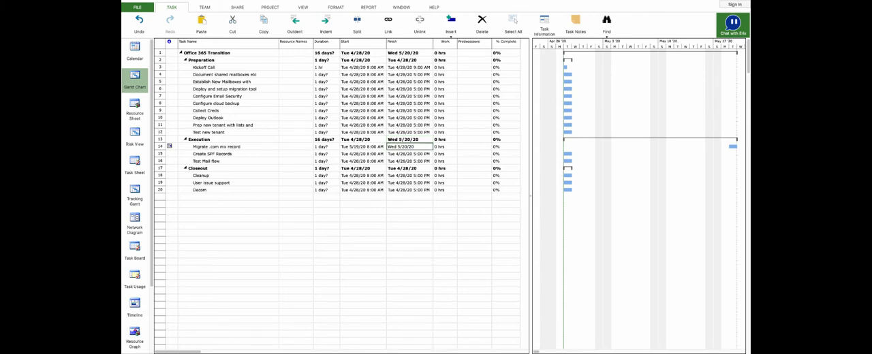
Set the duration of the Migrate .com mx record task to 2 hours.
key(Left)
key(Left)
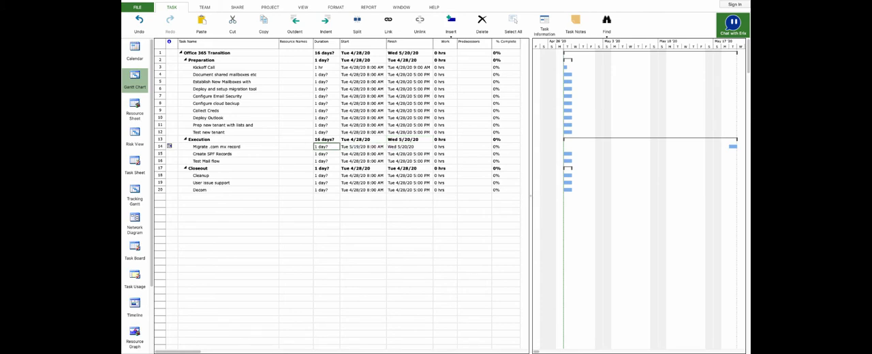
text(2 hrs)
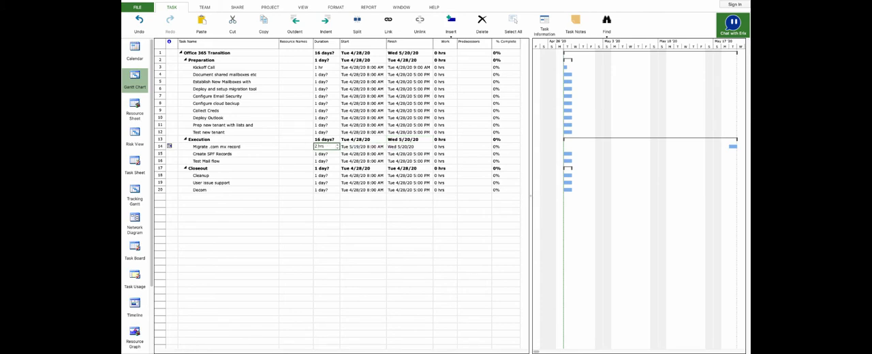
key(Return)
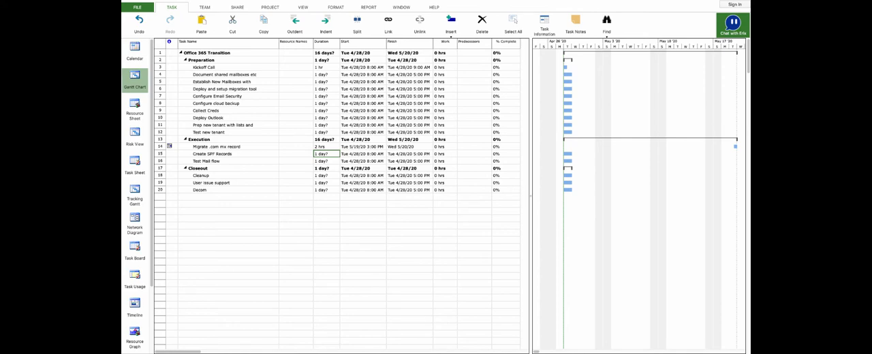
key(Up)
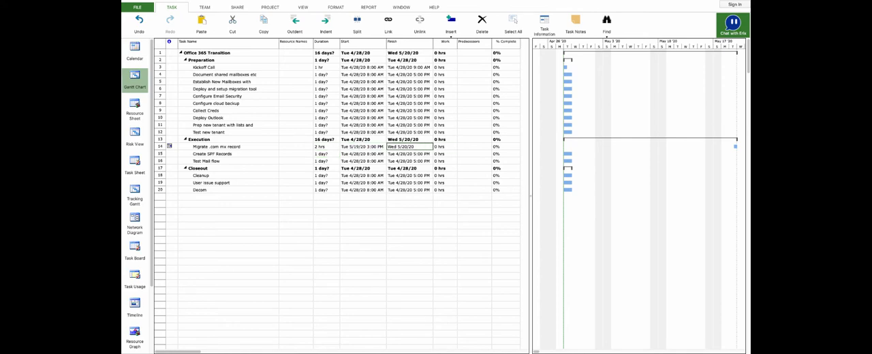
click(410, 140)
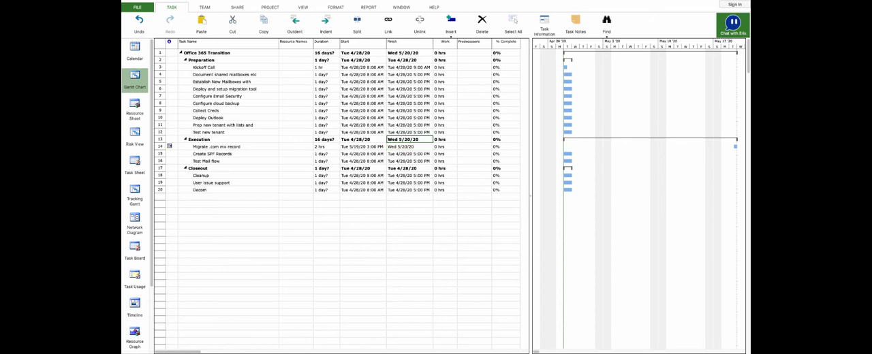
key(Up)
key(Up)
key(Up)
key(Up)
key(Up)
key(Up)
key(Up)
key(Up)
key(Up)
key(Up)
key(Up)
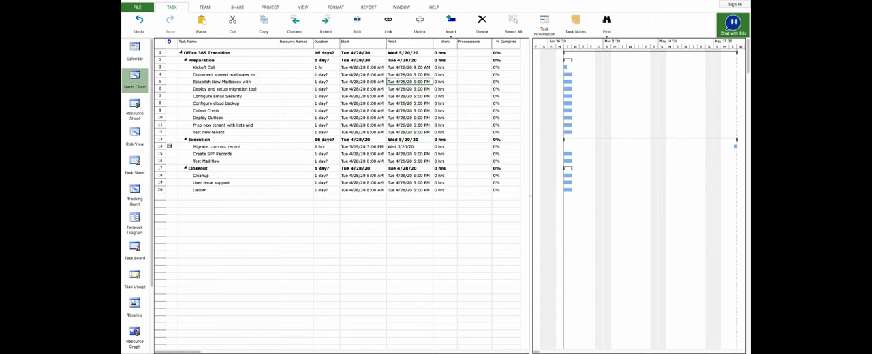
key(Up)
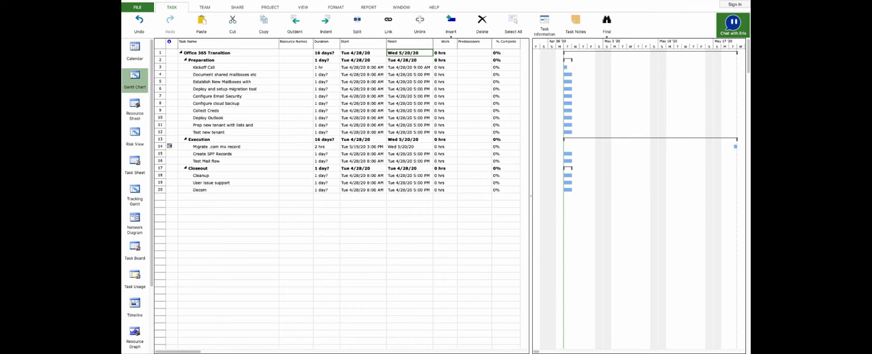
key(Down)
key(Down)
key(Down)
key(Down)
key(Down)
key(Down)
key(Down)
key(Down)
key(Down)
key(Down)
key(Down)
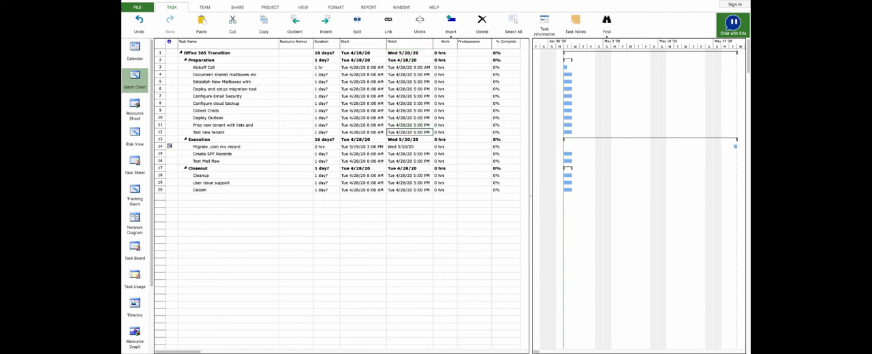
key(Down)
key(Left)
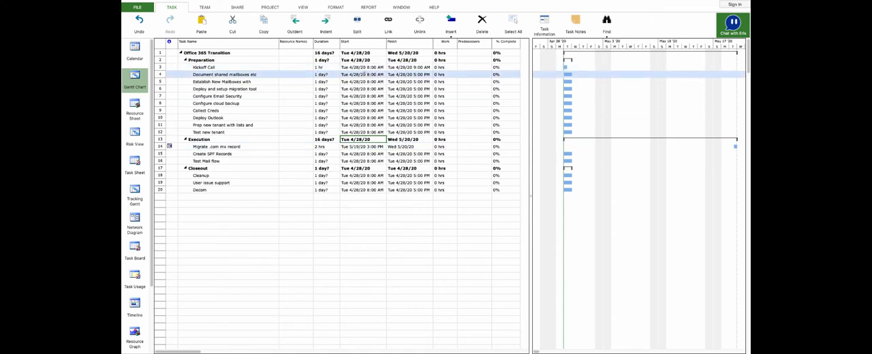
Set Document shared mailboxes etc to 3 days, and Establish New Mailboxes with to 1 hour starting 5/1.
click(326, 74)
text(3)
key(Return)
text(1h)
key(Right)
text(5/1)
key(Return)
Set Deploy and setup migration tool to a 1-day duration starting 5/1.
key(Left)
text(1)
key(Right)
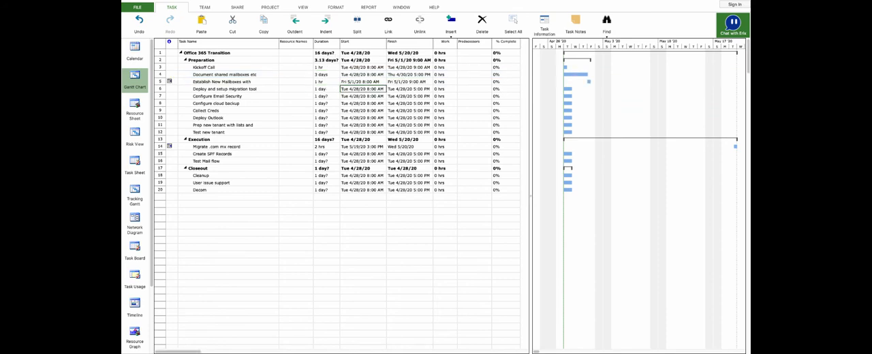
text(5/1)
key(Return)
Set Configure Email Security to 1 day starting 5/1 and Configure cloud backup to 4 days.
key(Left)
text(1)
key(Right)
text(5/1)
key(Return)
Set Collect Creds and Deploy Outlook to 3 days each, and the last two Preparation tasks to 2 days each.
text(3)
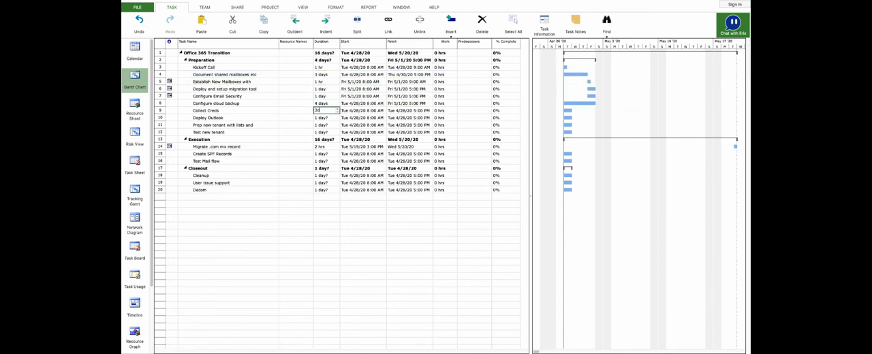
key(Return)
text(3)
key(Return)
text(2)
Set the start dates of Test new tenant to 5/18, Prep new tenant with lists and to 5/11, and Deploy Outlook to 5/1.
key(Return)
text(2)
key(Right)
text(5/18)
key(Return)
key(Up)
key(Up)
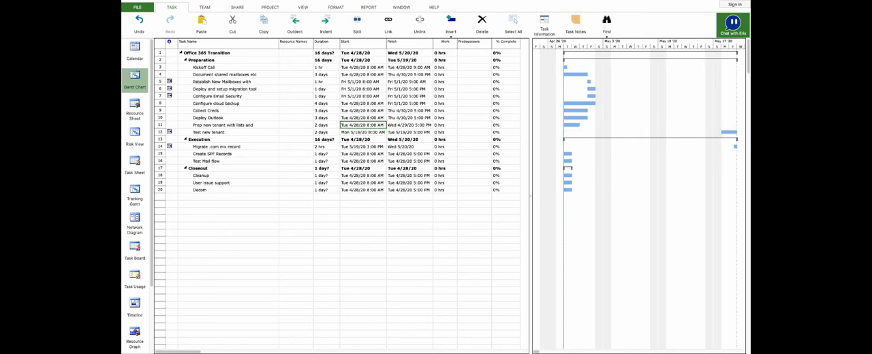
text(5/11)
Set the start date of all three Execution subtasks to 5/20.
key(Return)
key(Up)
key(Up)
text(5/20)
Set the durations of Create SPF Records and Test Mail flow to 1 hour each.
key(Return)
text(5/20)
Set the Cleanup task to start on 5/21 with a duration of 3 days.
key(Return)
Set User issue support to 2 days starting 5/20 and Decom to 2 days starting 5/26.
text(5/20)
key(Return)
key(Up)
key(Up)
key(Left)
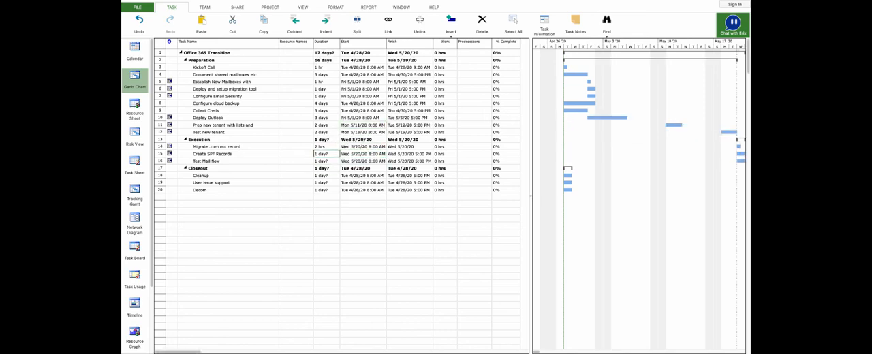
text(1h)
key(Return)
text(5/21)
key(Return)
key(Up)
key(Left)
text(3)
key(Return)
key(Right)
key(Down)
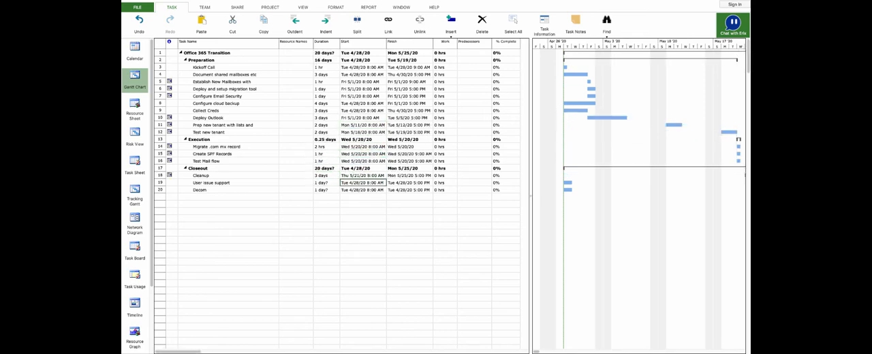
text(5/26)
key(Return)
key(Up)
key(Left)
text(26/2)
key(Right)
text(5/20)
key(Return)
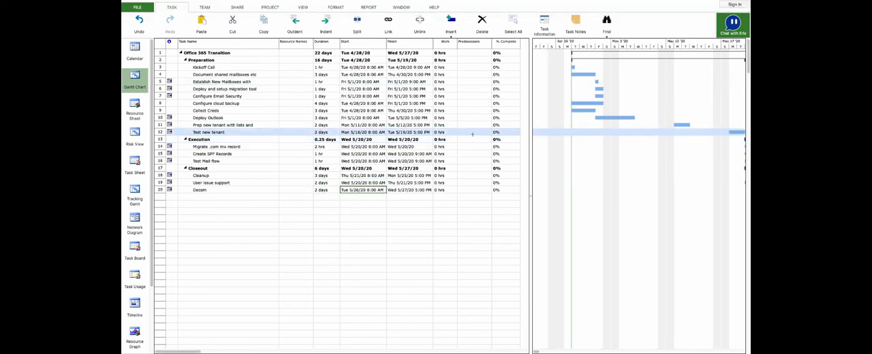
Mark the Test new tenant task as a milestone in its task information.
click(473, 132)
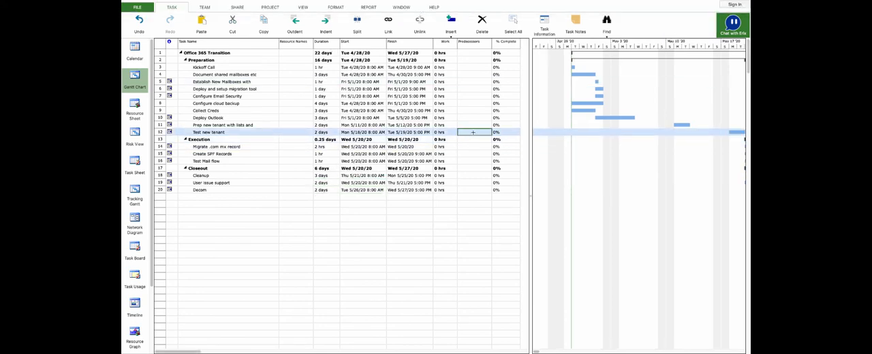
double_click(223, 133)
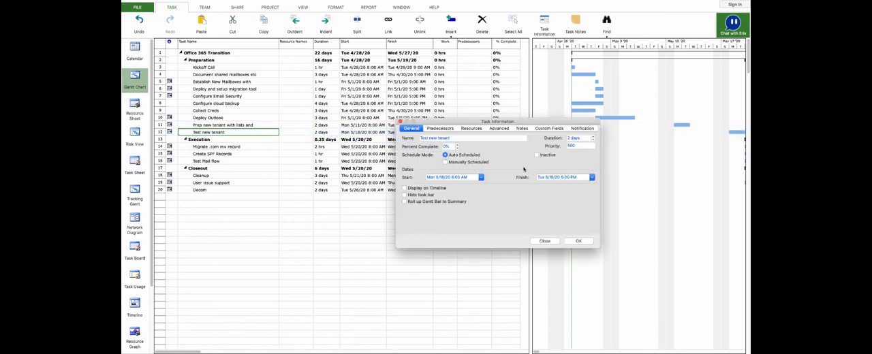
click(502, 129)
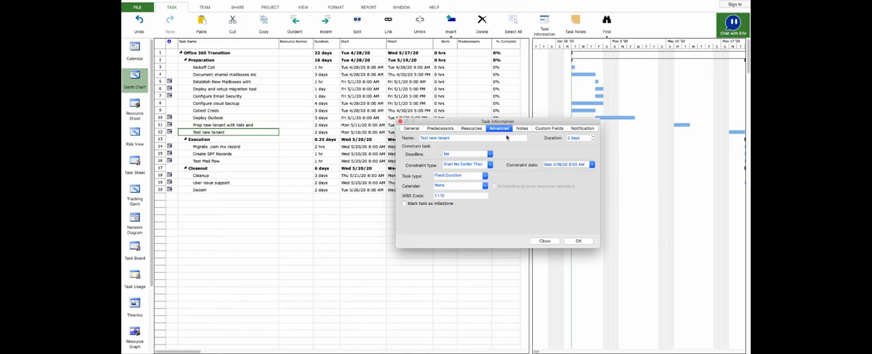
click(431, 205)
click(586, 244)
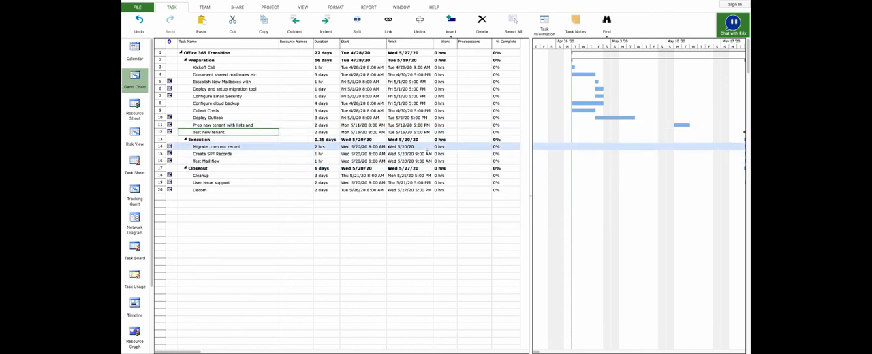
Set task 12 as the predecessor of Migrate .com mx record, Create SPF Records and Test Mail flow.
click(475, 146)
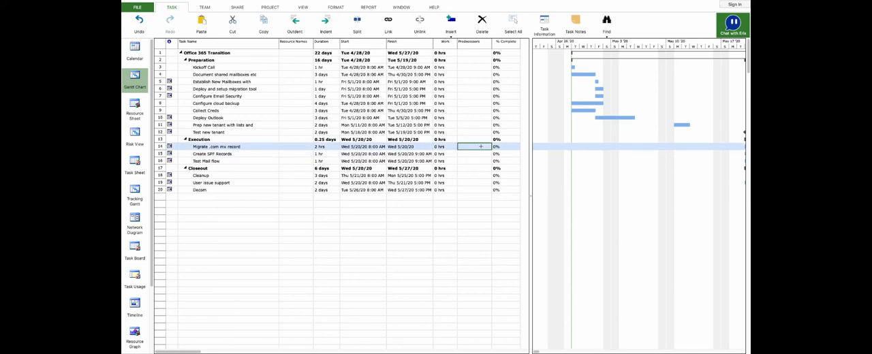
text(12)
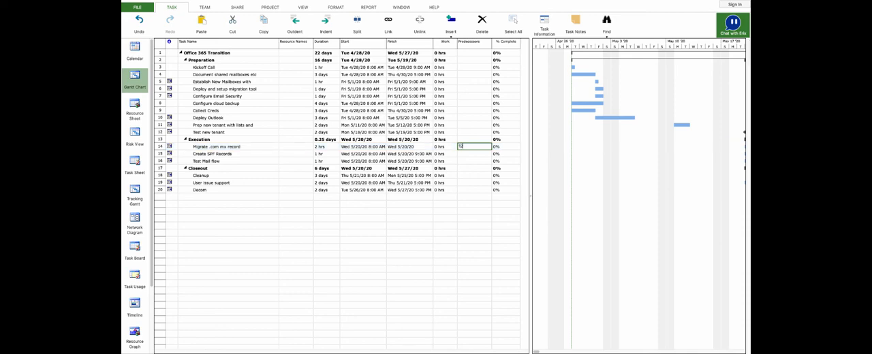
key(Return)
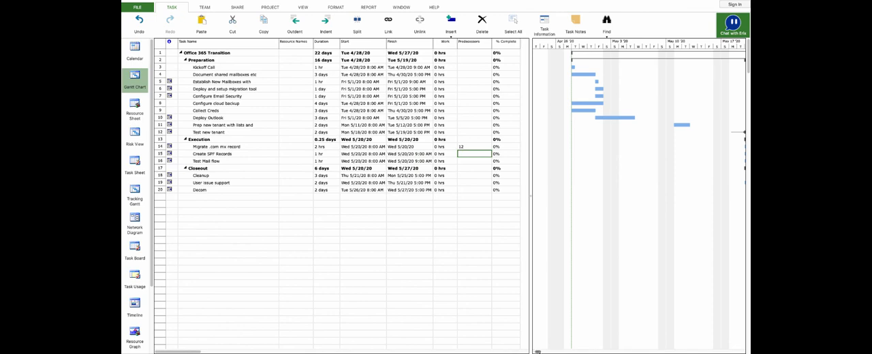
drag(537, 352, 603, 352)
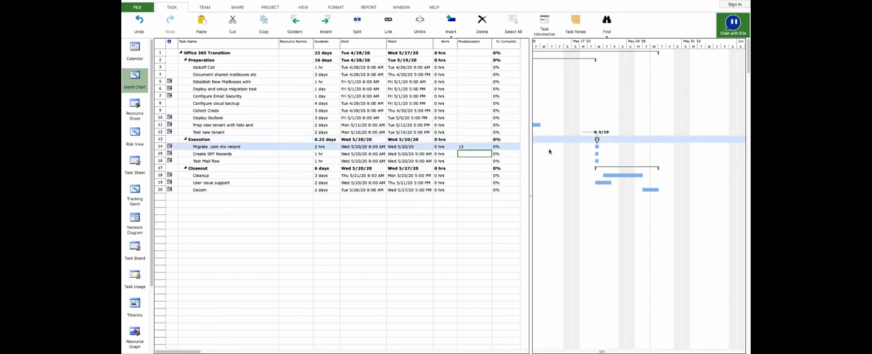
text(12)
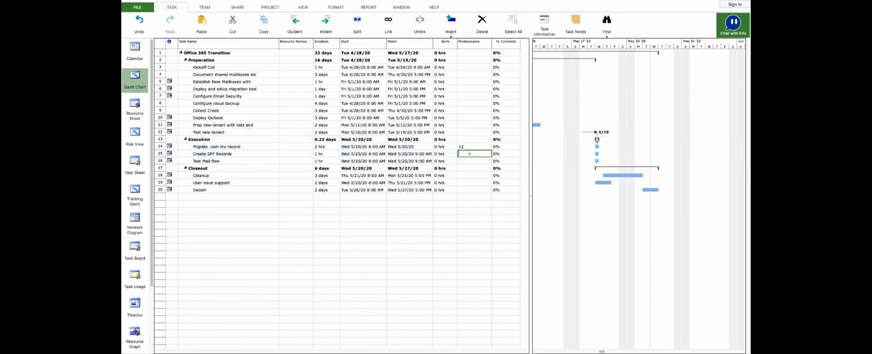
key(Return)
click(470, 160)
text(12)
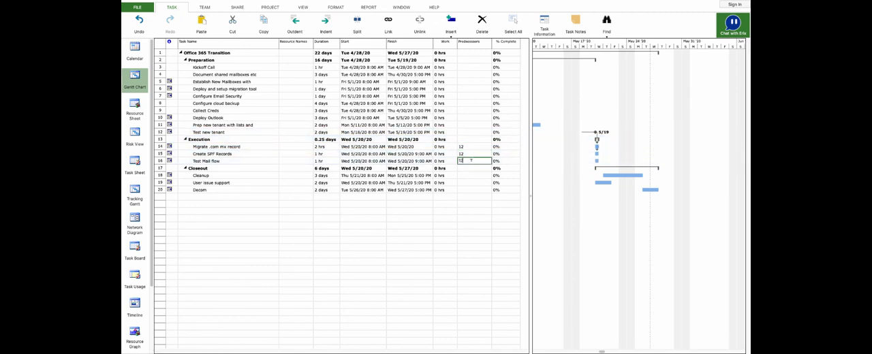
click(470, 178)
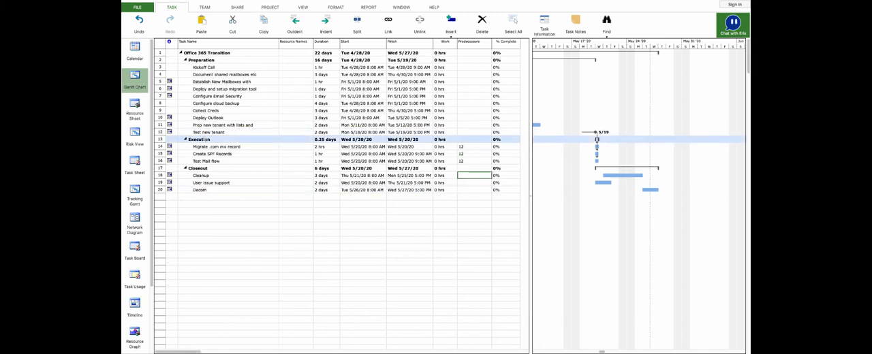
Add three resources to the Resource Sheet: two people entered by surname and one named "Test".
click(136, 107)
click(205, 51)
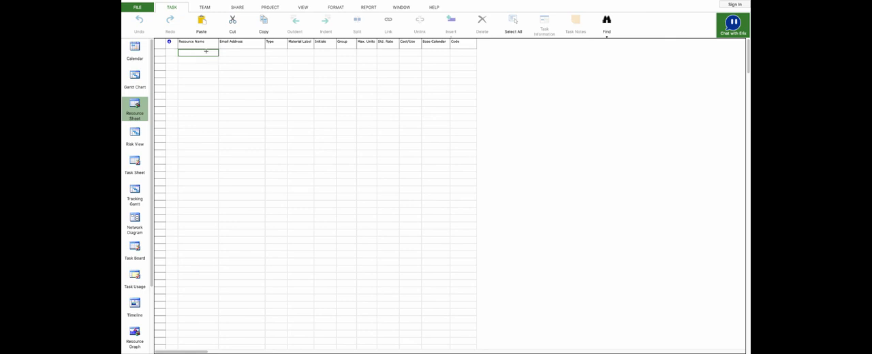
text(Sith)
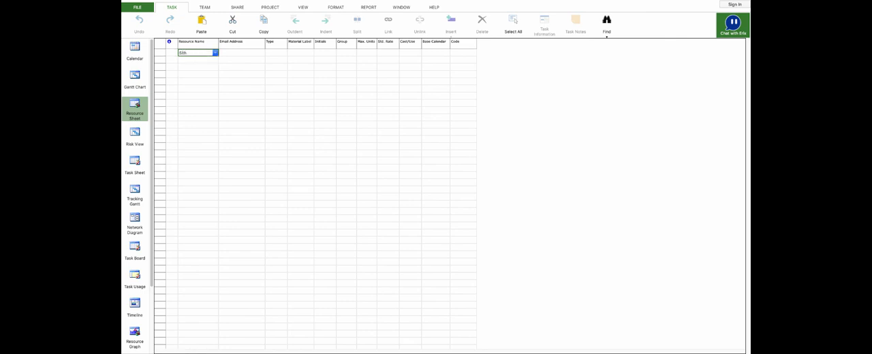
text(mi)
key(Return)
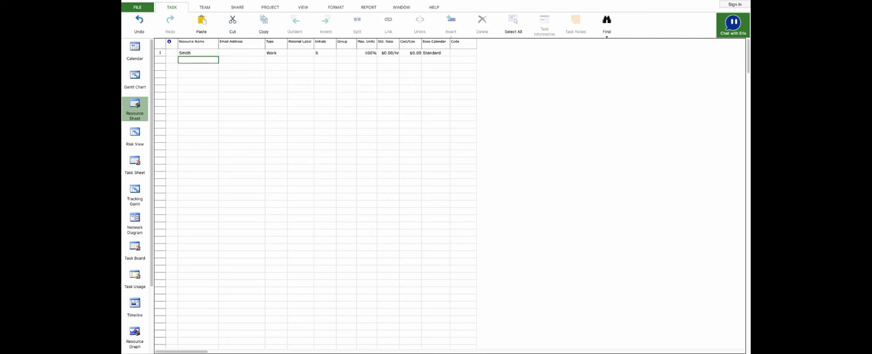
text(Ree)
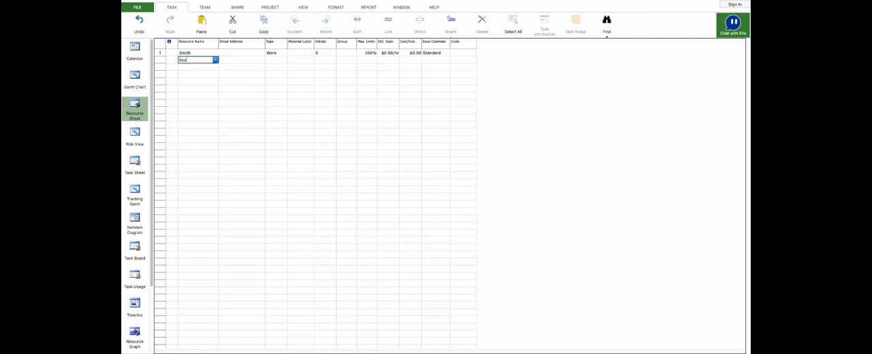
text(d)
key(Return)
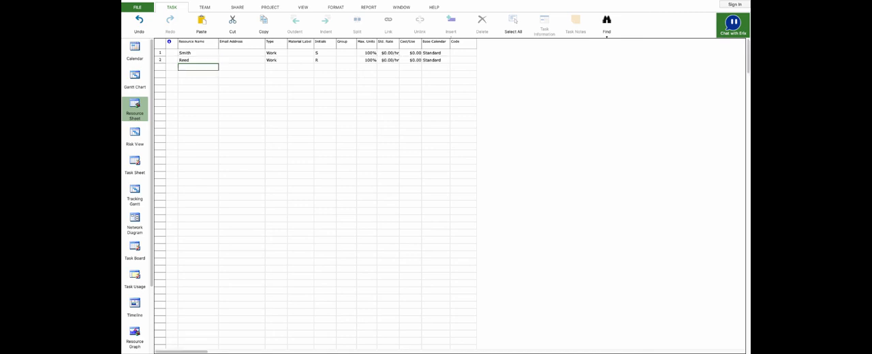
text(Test)
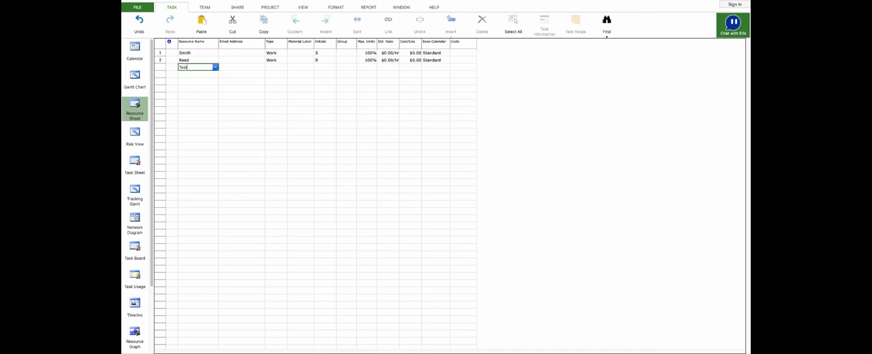
key(Return)
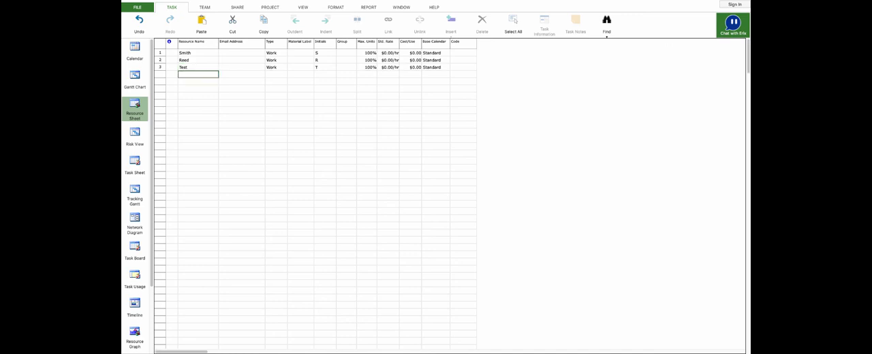
Set the standard hourly rates of the three resources, in row order, to $50, $75 and $50.
key(Up)
key(Right)
key(Right)
key(Right)
key(Right)
key(Right)
key(Right)
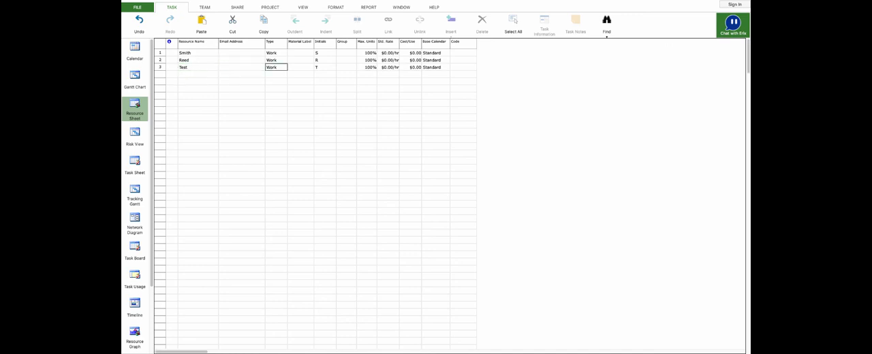
key(Right)
key(Up)
key(Up)
text(30)
key(Return)
text(75)
key(Return)
text(50)
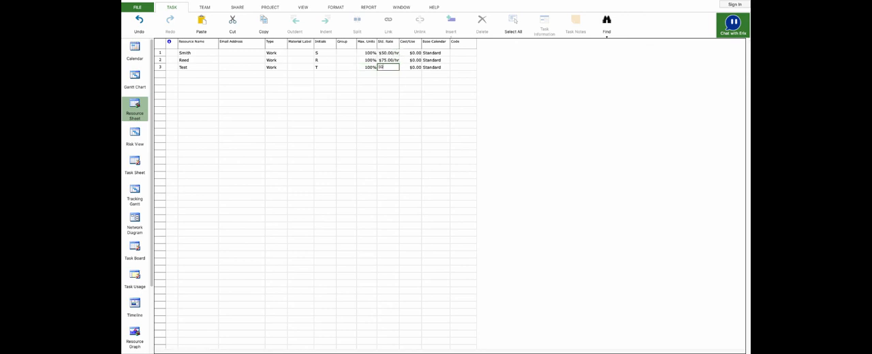
key(Return)
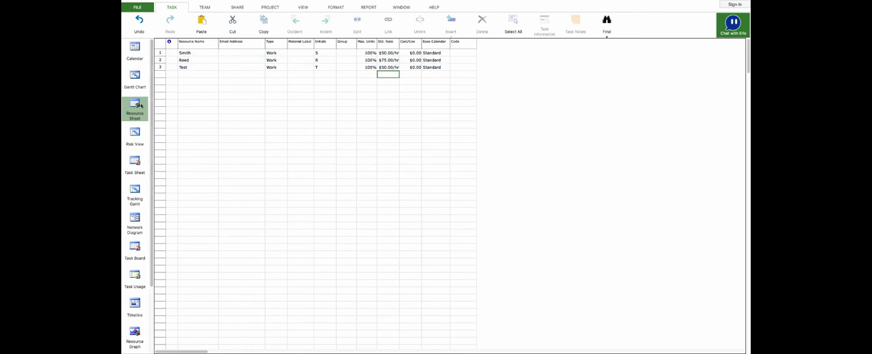
In the Gantt Chart, assign the first resource to Kickoff Call and Deploy and setup migration tool, and Test to the two mailbox tasks between them.
click(135, 76)
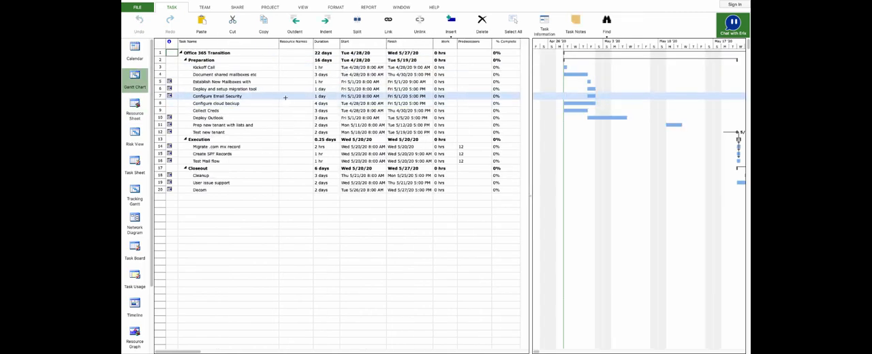
click(299, 67)
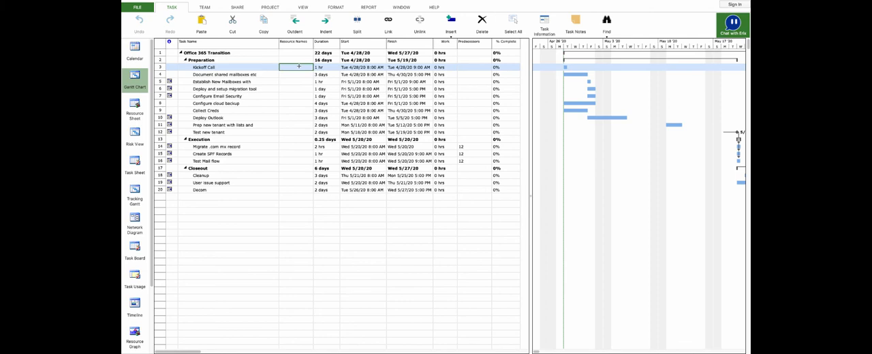
text(Smith)
key(Return)
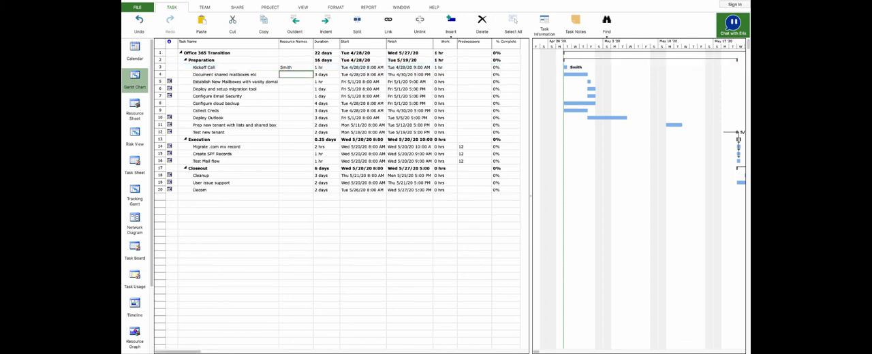
text(Test)
key(Return)
text(Test)
key(Return)
text(Smith)
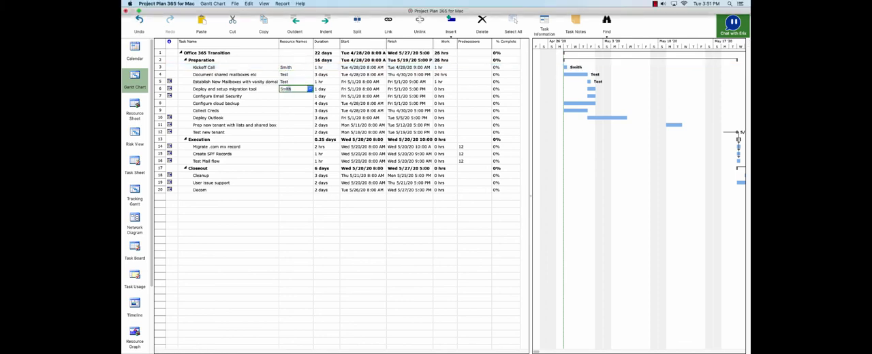
Assign the second resource to tasks 7–9 and 18–20, the first resource to tasks 10–12, and Test to tasks 14–16.
key(Return)
text(Reed)
key(Return)
key(Return)
text(Smith)
key(Return)
text(Smith)
key(Return)
text(Smith)
key(Return)
key(Return)
text(Test)
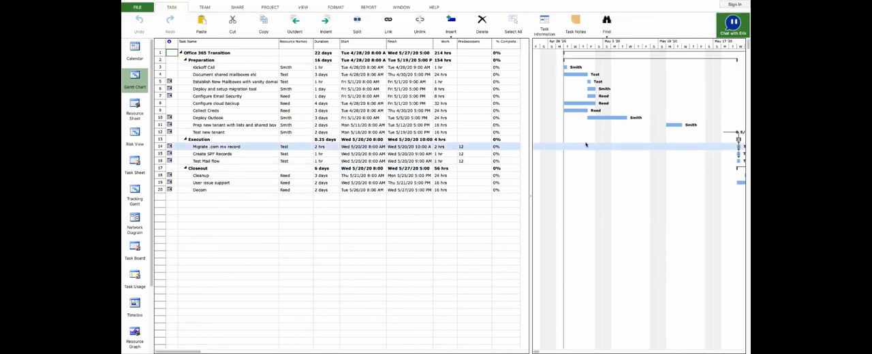
Set the completion of Kickoff Call and Document shared mailboxes to 100% and of the Establish New Mailboxes task to 80%.
click(504, 67)
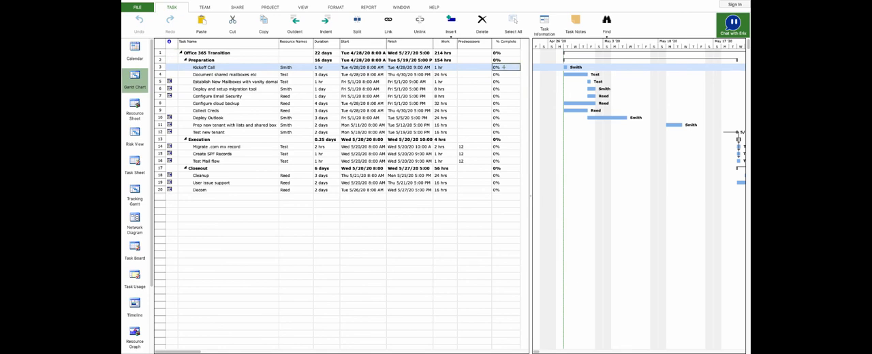
text(100)
key(Return)
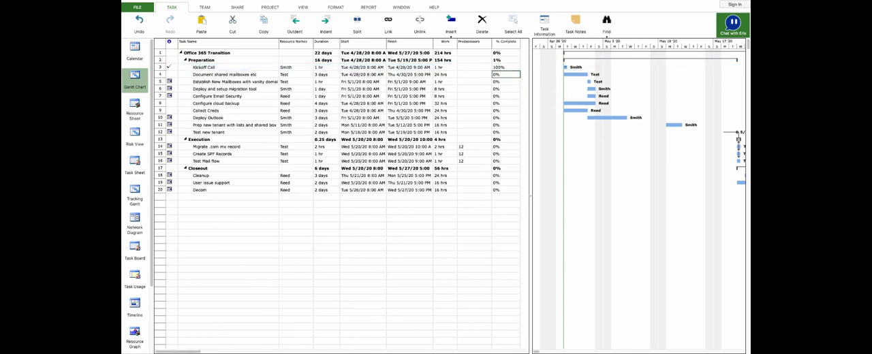
text(100)
key(Return)
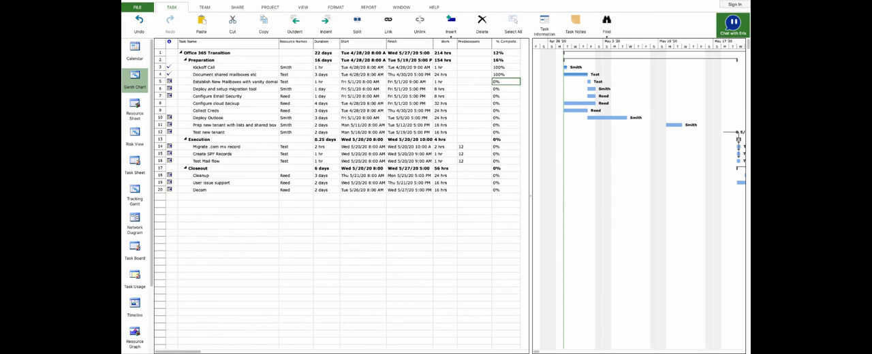
text(1)
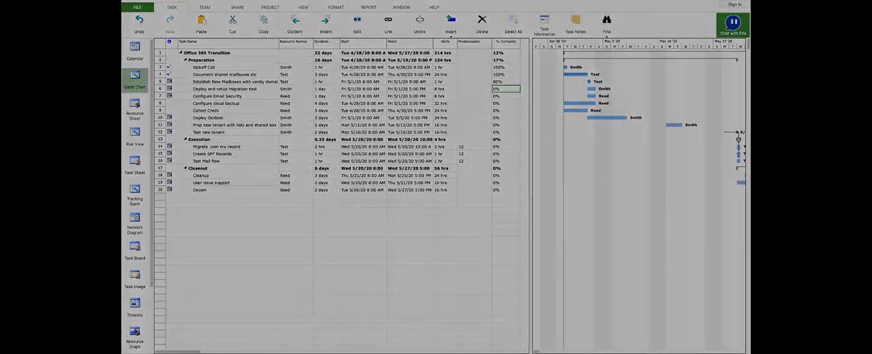